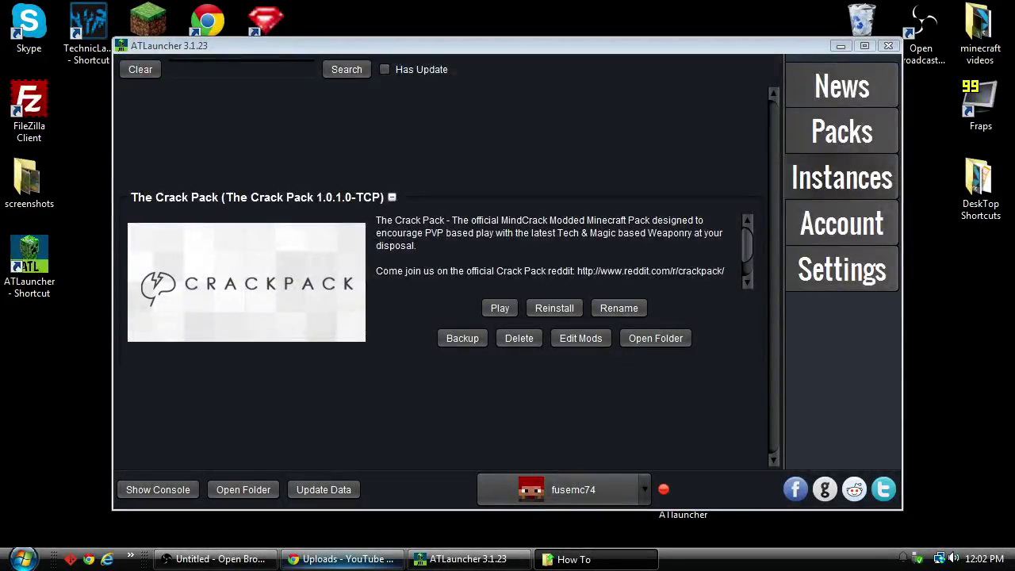
Load optifine.net/downloads.php in a new Chrome tab
{"action": "left_click", "coordinate": [342, 559]}
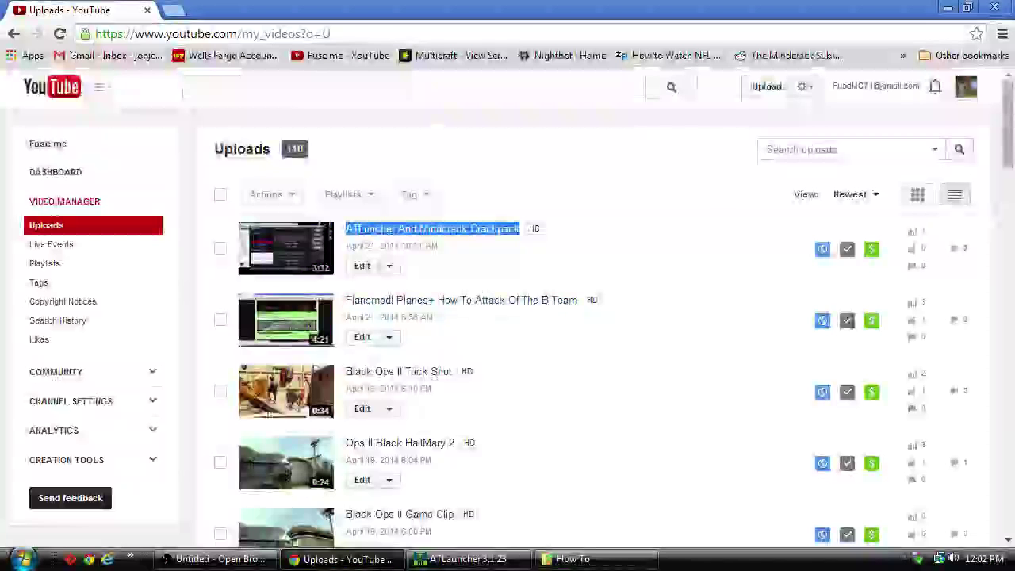
{"action": "key", "text": "ctrl+t"}
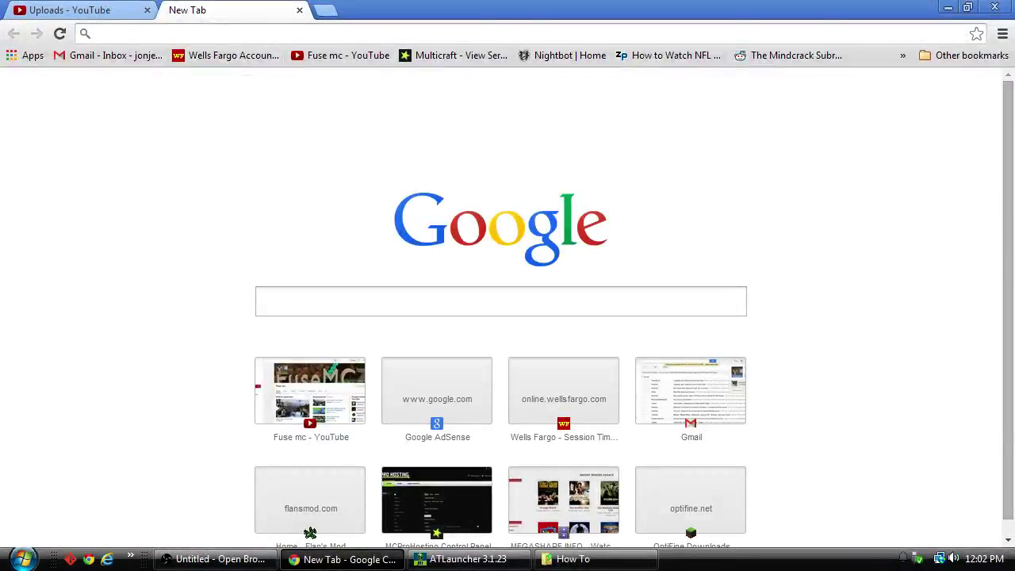
{"action": "type", "text": "optifine.net/downloads.php"}
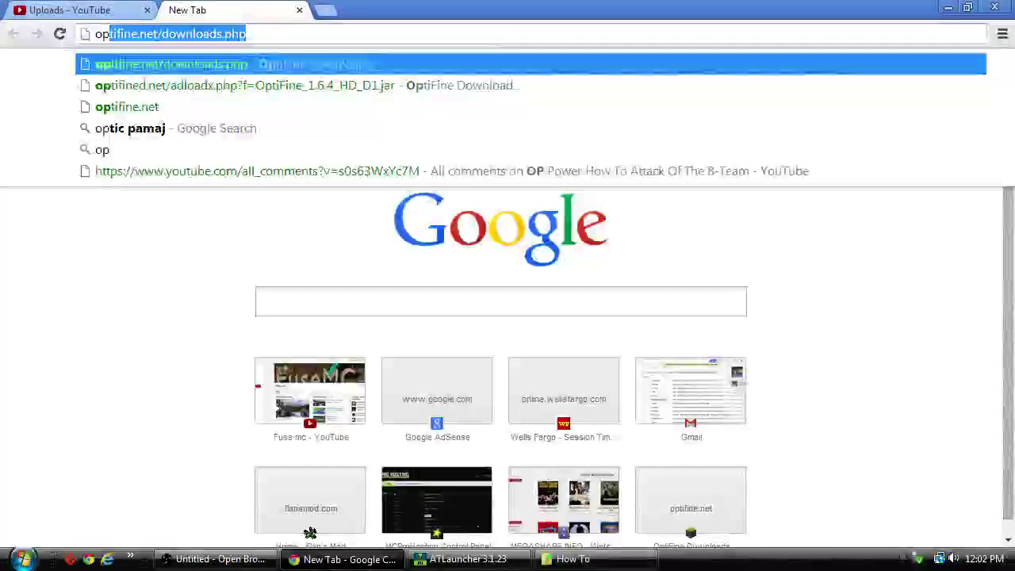
{"action": "key", "text": "Return"}
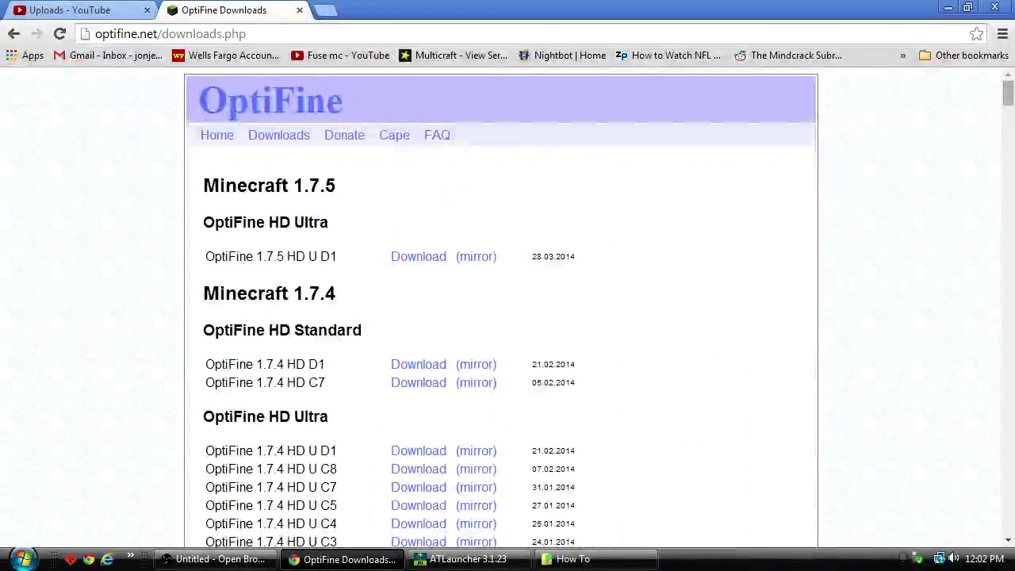
Scroll down to the Minecraft 1.6.4 section, where OptiFine 1.6.4 HD D1 is listed first
{"action": "scroll", "coordinate": [501, 307], "scroll_direction": "down", "scroll_amount": 2}
{"action": "scroll", "coordinate": [501, 308], "scroll_direction": "down", "scroll_amount": 3}
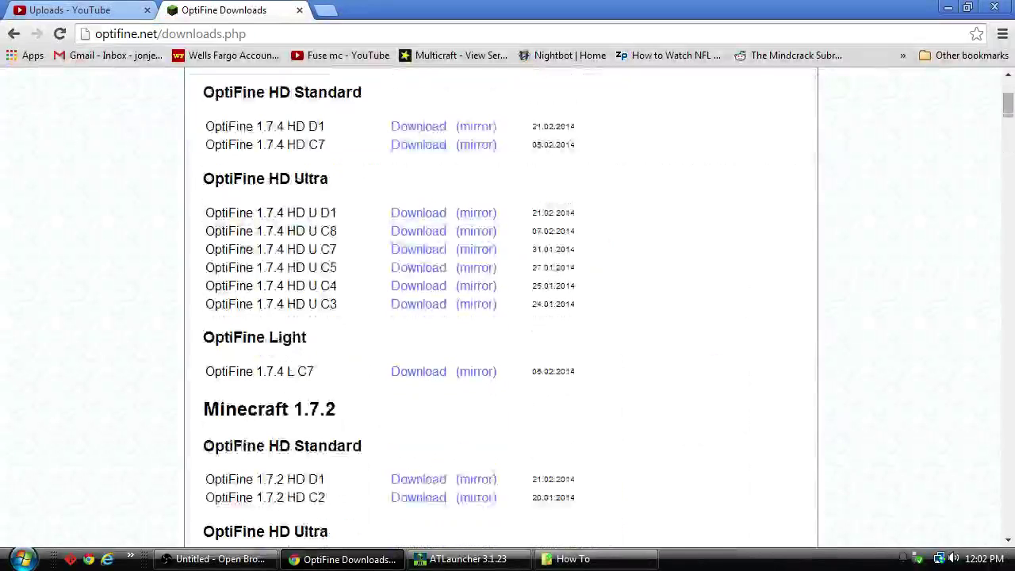
{"action": "scroll", "coordinate": [501, 308], "scroll_direction": "down", "scroll_amount": 3}
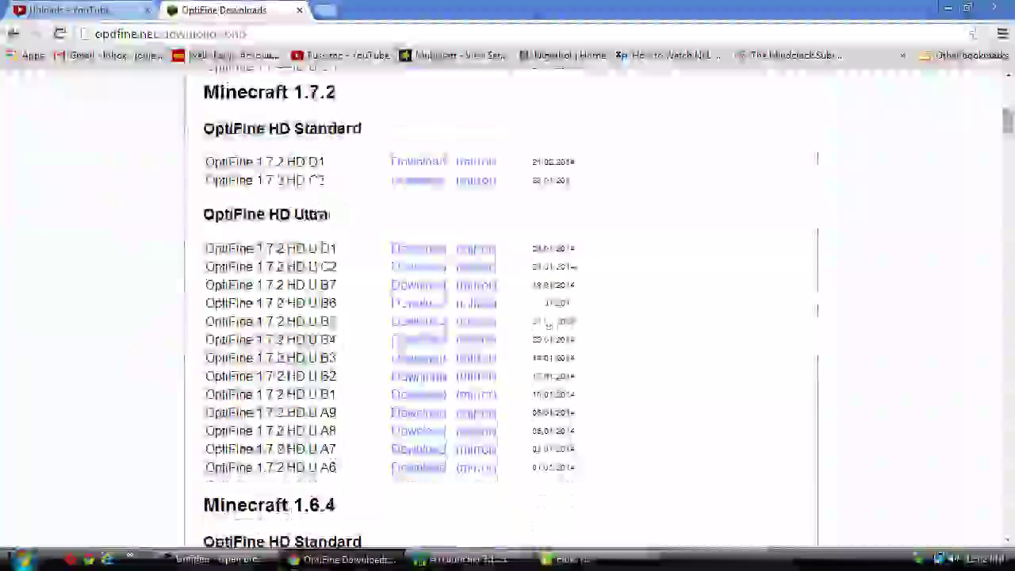
{"action": "scroll", "coordinate": [501, 308], "scroll_direction": "down", "scroll_amount": 2}
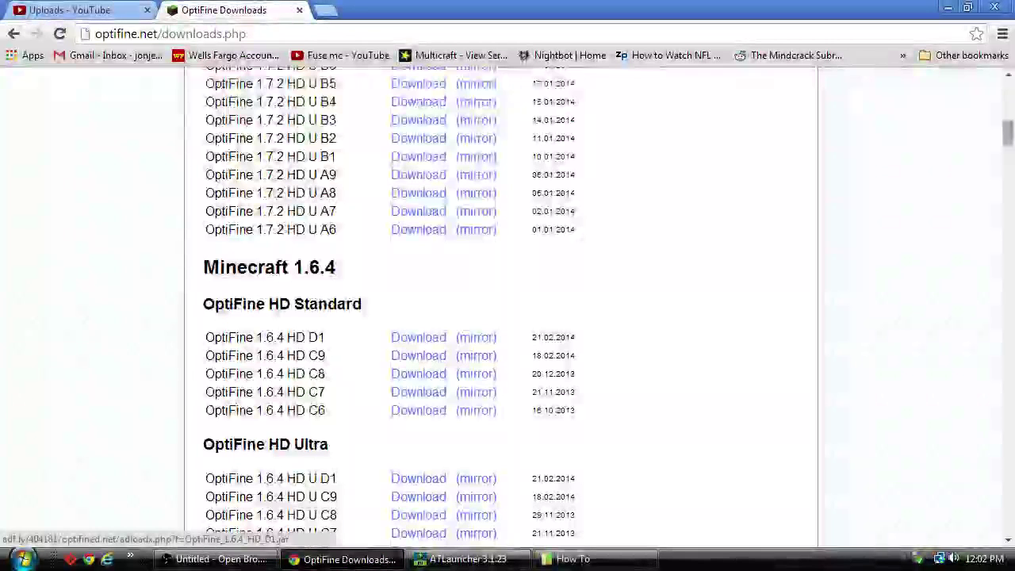
{"action": "scroll", "coordinate": [508, 317], "scroll_direction": "down", "scroll_amount": 1}
{"action": "scroll", "coordinate": [507, 317], "scroll_direction": "up", "scroll_amount": 1}
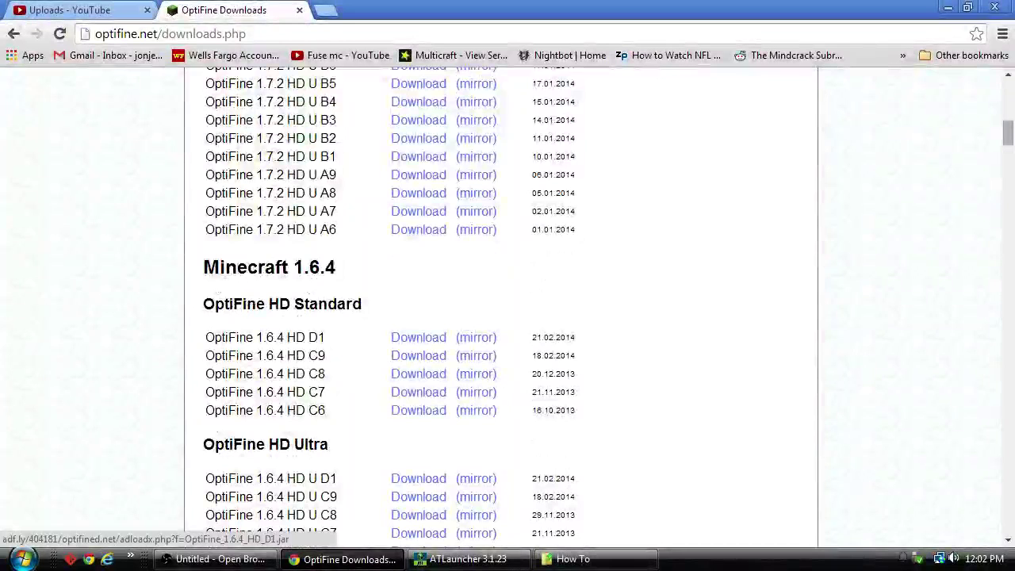
Download OptiFine 1.6.4 HD D1 past the adf.ly ad, then close that tab
{"action": "left_click", "coordinate": [418, 337]}
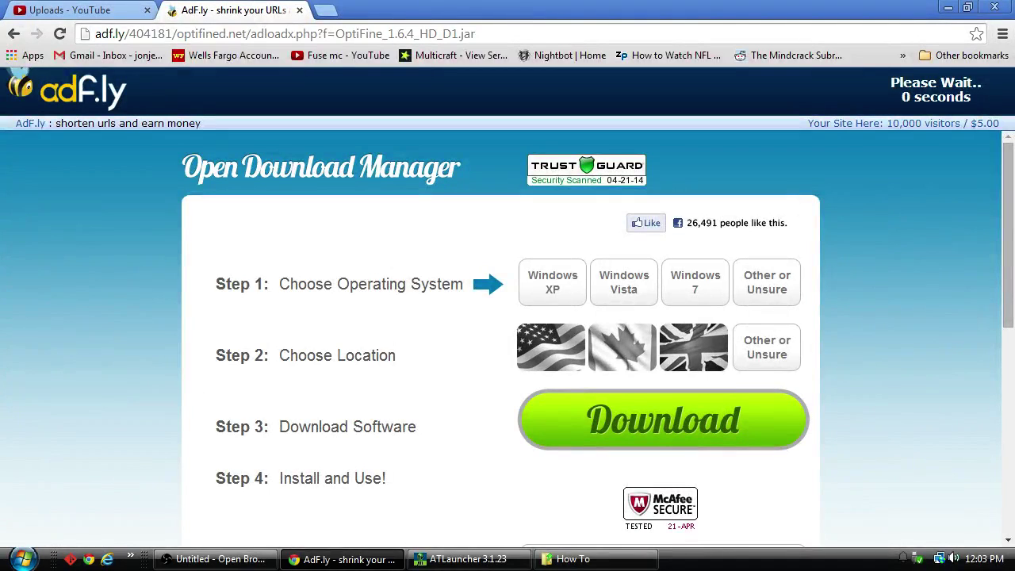
{"action": "left_click", "coordinate": [940, 91]}
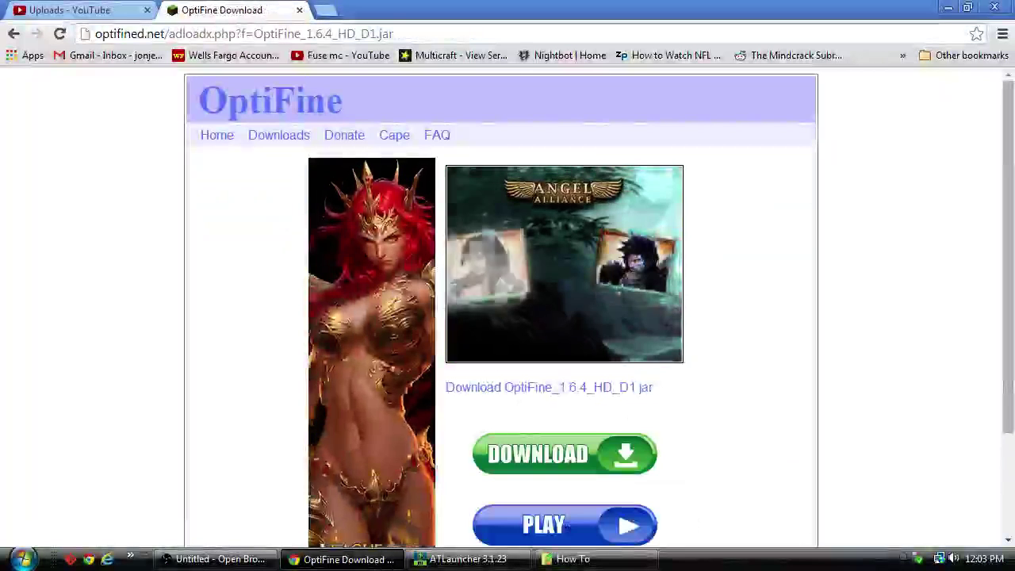
{"action": "scroll", "coordinate": [501, 309], "scroll_direction": "down", "scroll_amount": 1}
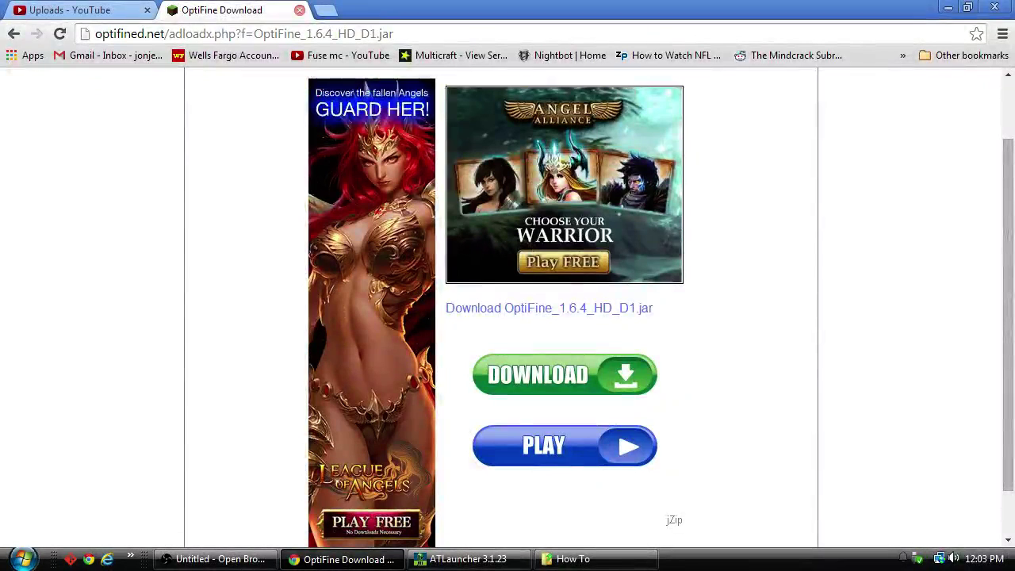
{"action": "left_click", "coordinate": [299, 10]}
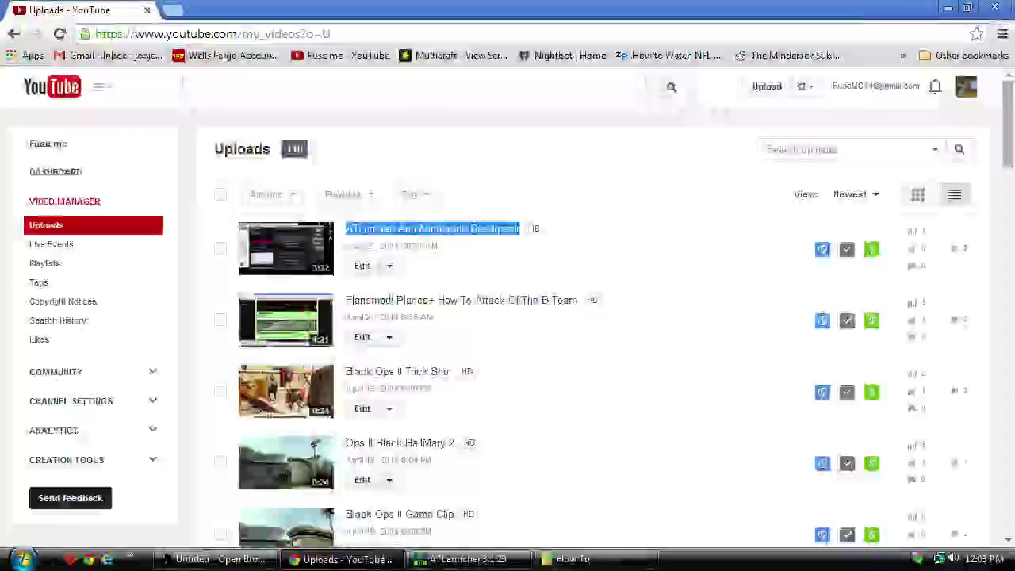
Return to ATLauncher and open the mod editor for The Crack Pack
{"action": "left_click", "coordinate": [947, 6]}
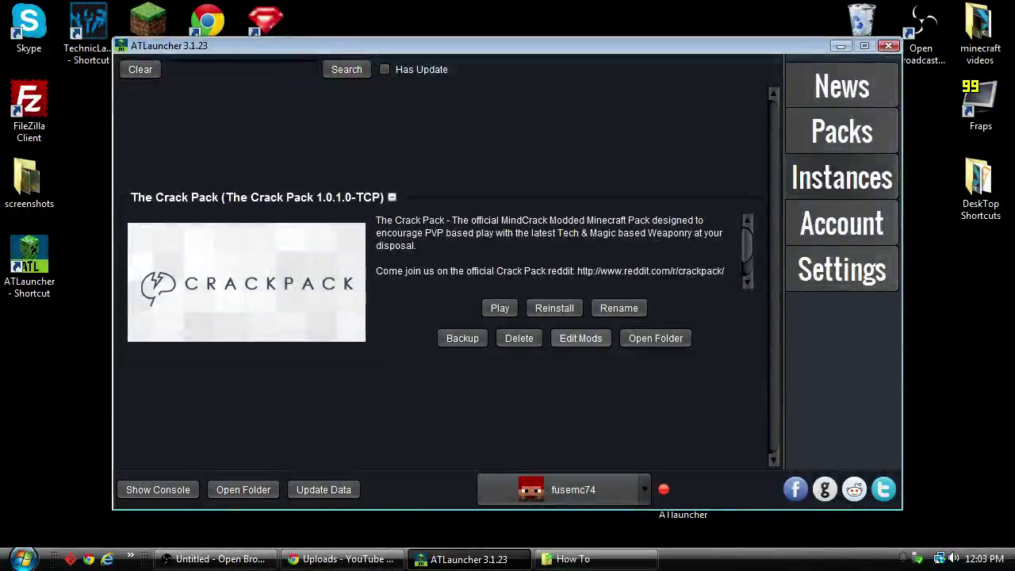
{"action": "left_click", "coordinate": [581, 338]}
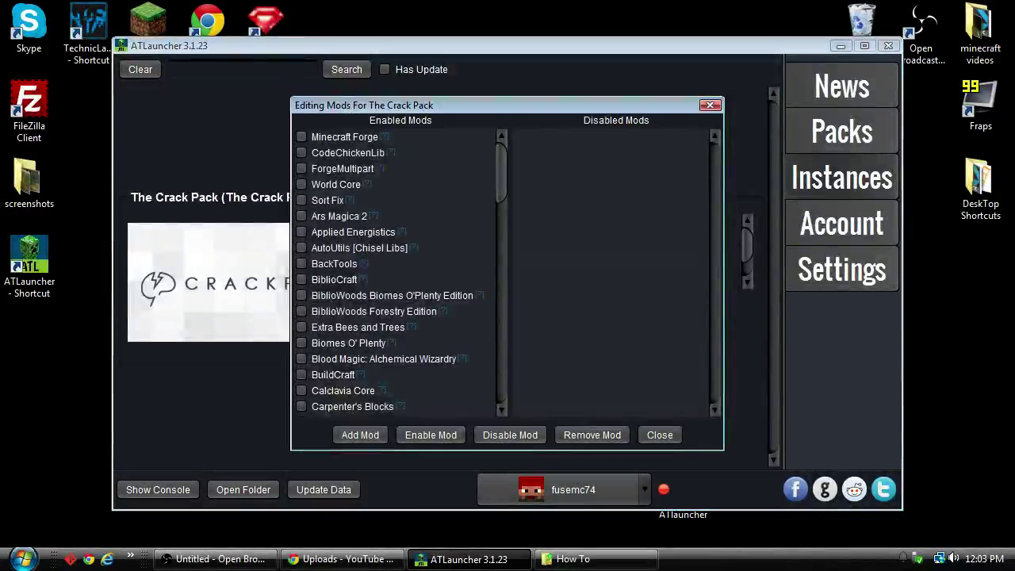
{"action": "scroll", "coordinate": [396, 273], "scroll_direction": "down", "scroll_amount": 10}
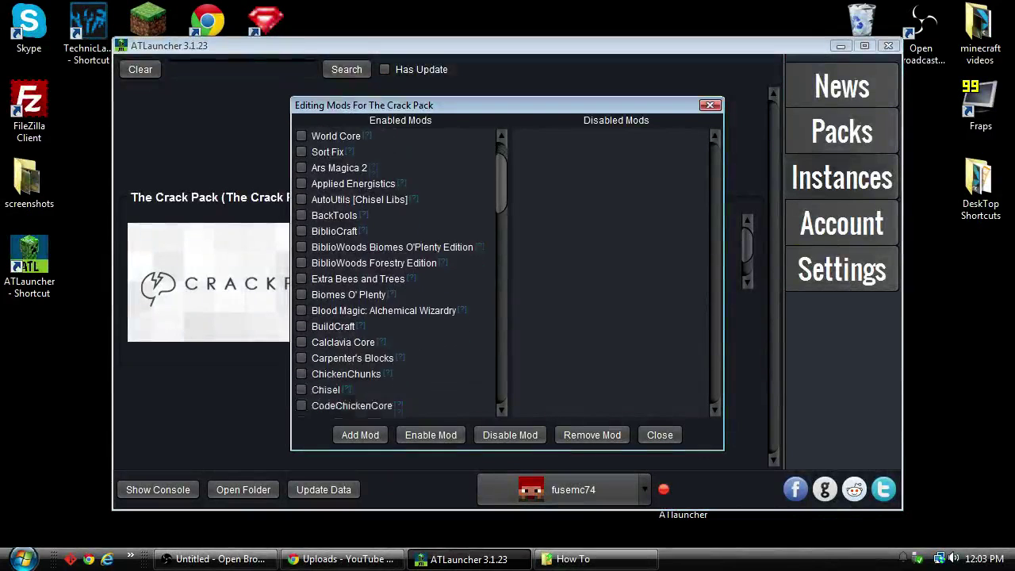
{"action": "scroll", "coordinate": [396, 274], "scroll_direction": "down", "scroll_amount": 4}
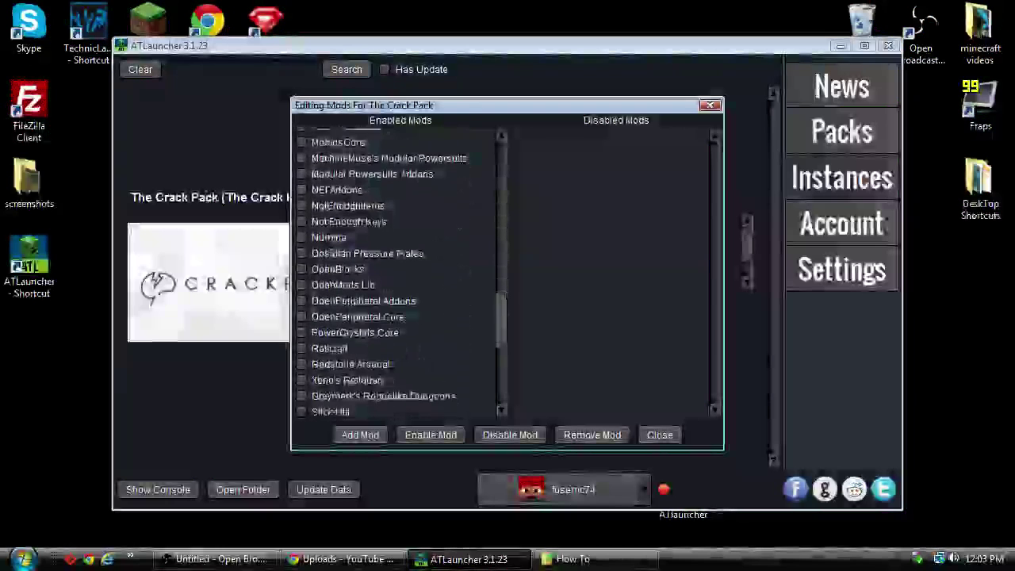
{"action": "scroll", "coordinate": [400, 274], "scroll_direction": "down", "scroll_amount": 4}
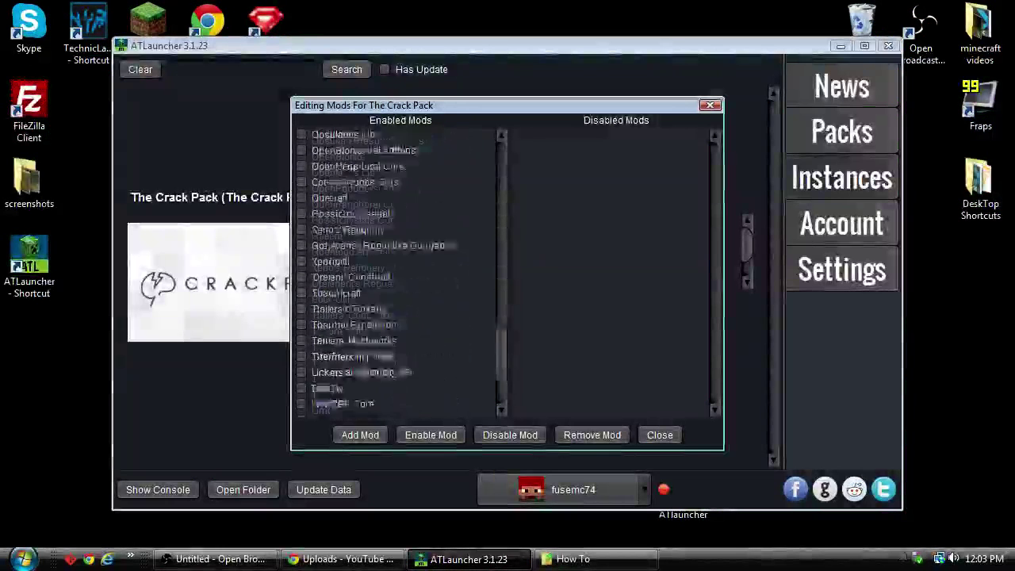
{"action": "scroll", "coordinate": [400, 274], "scroll_direction": "up", "scroll_amount": 18}
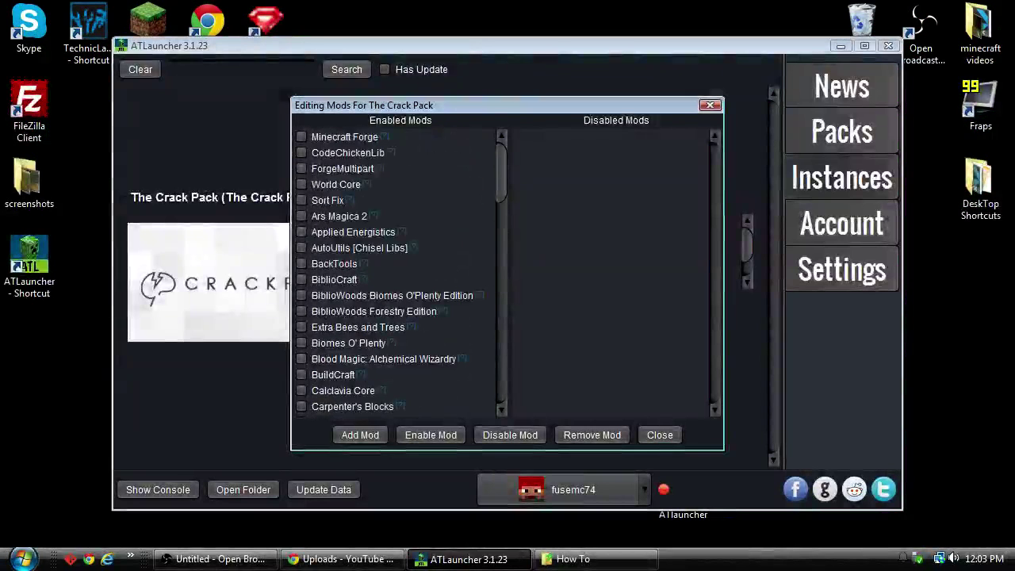
Start a new mod of type Jar Mod and bring up its file chooser
{"action": "left_click", "coordinate": [360, 435]}
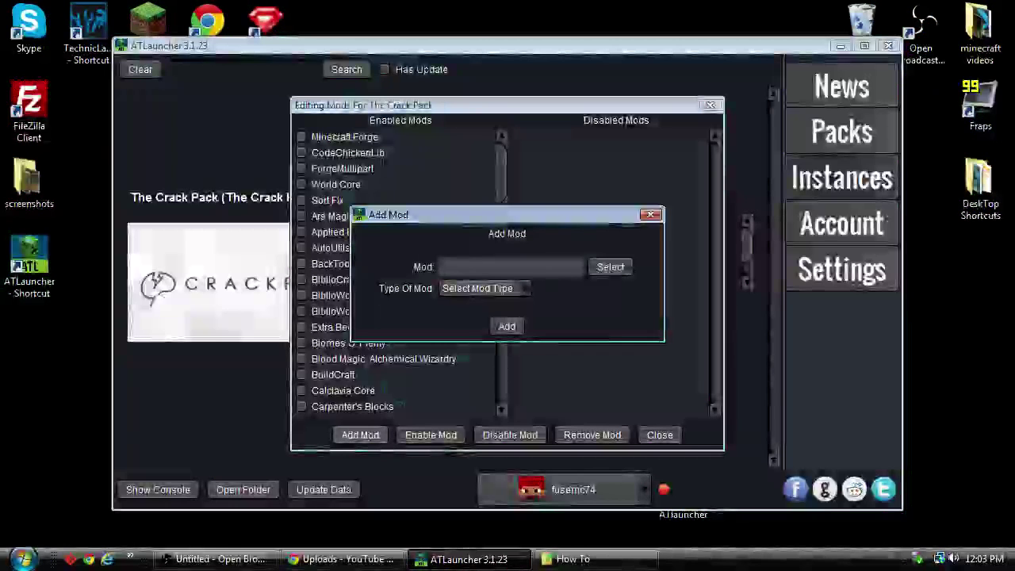
{"action": "left_click", "coordinate": [484, 288]}
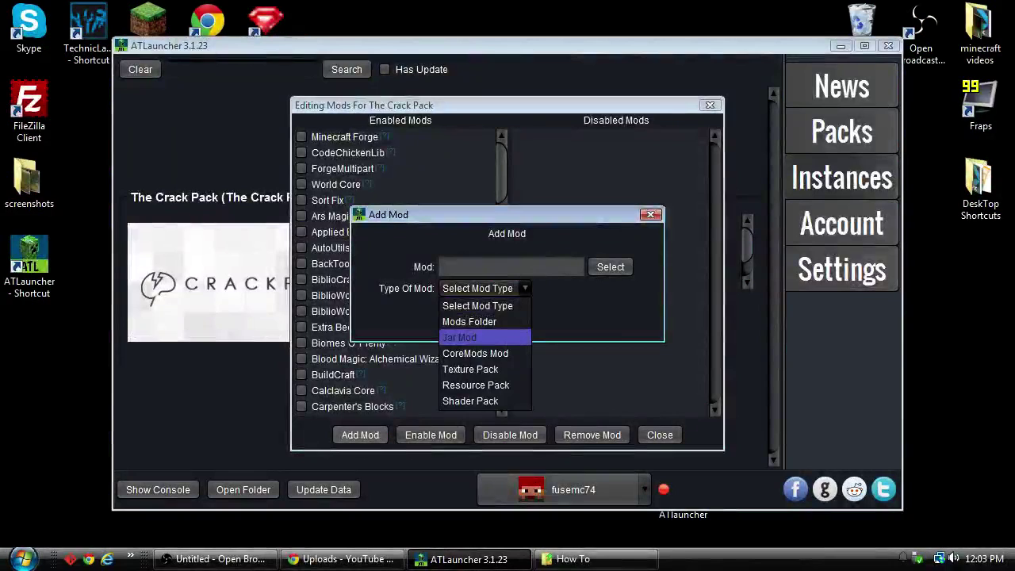
{"action": "left_click", "coordinate": [460, 337]}
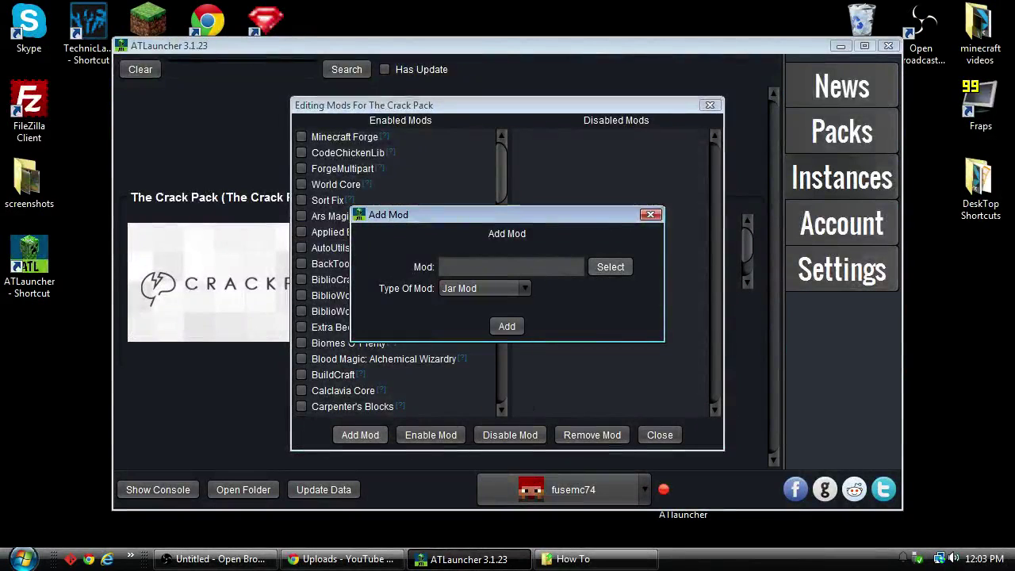
{"action": "left_click", "coordinate": [610, 267]}
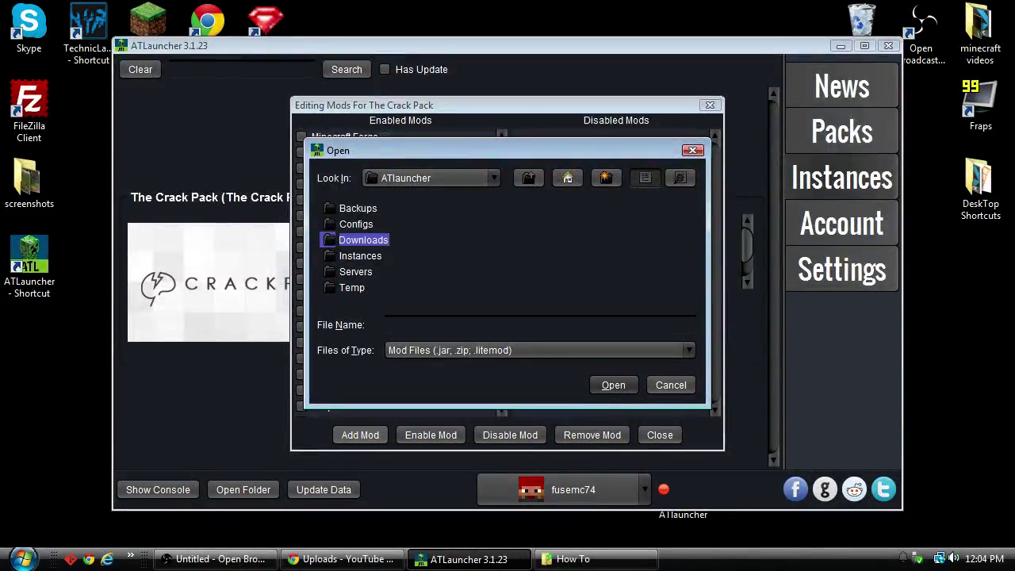
Choose OptiFine_1.6.4_HD_D1.jar from the home folder's Downloads directory as the mod file
{"action": "key", "text": "Return"}
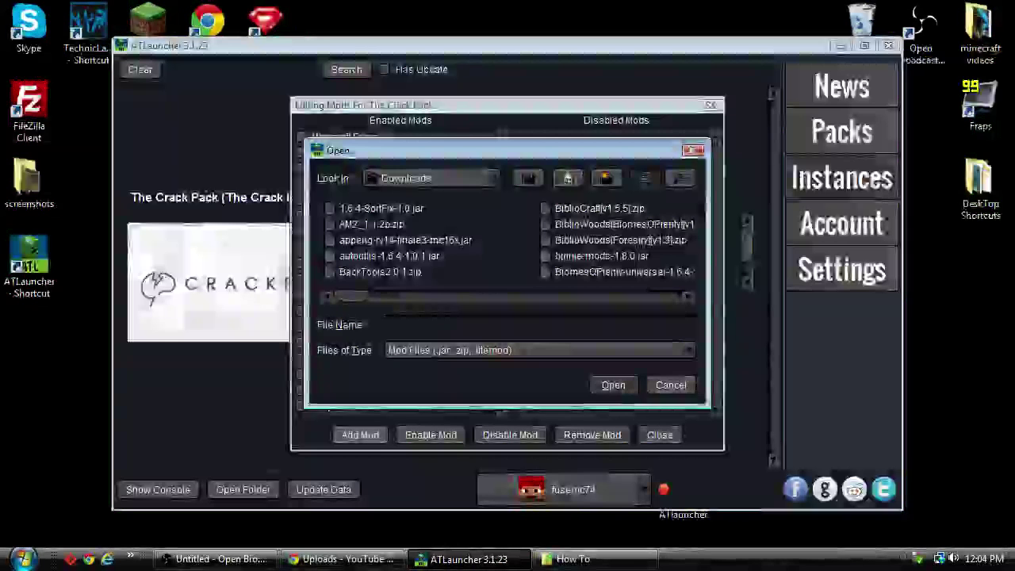
{"action": "scroll", "coordinate": [508, 239], "scroll_direction": "right", "scroll_amount": 8}
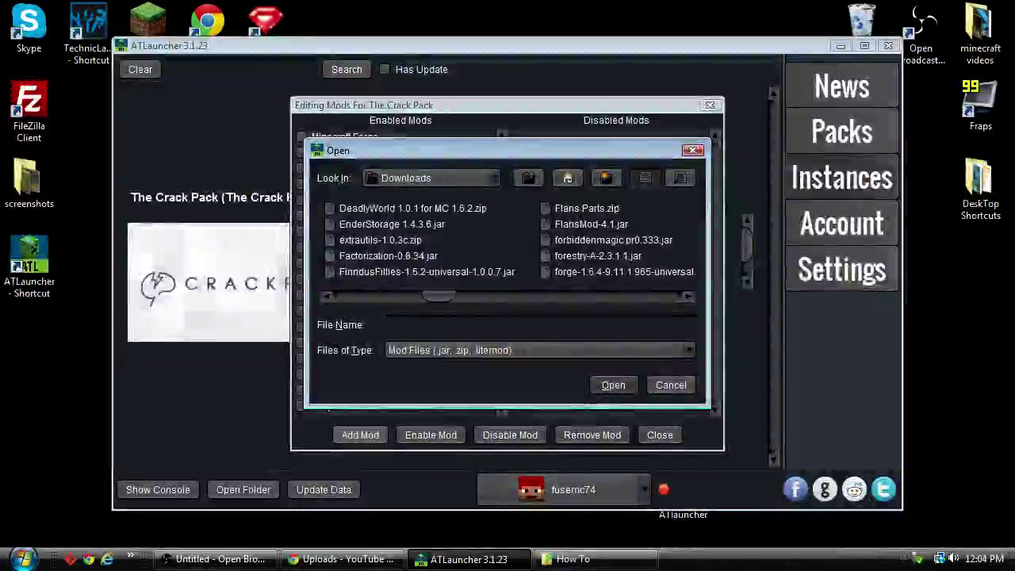
{"action": "scroll", "coordinate": [508, 240], "scroll_direction": "right", "scroll_amount": 5}
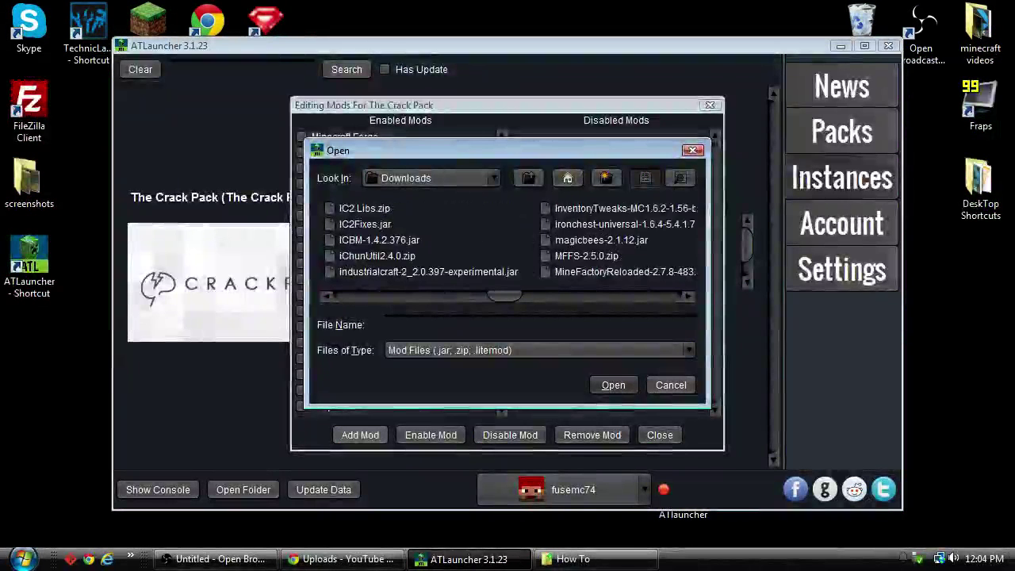
{"action": "scroll", "coordinate": [507, 240], "scroll_direction": "right", "scroll_amount": 4}
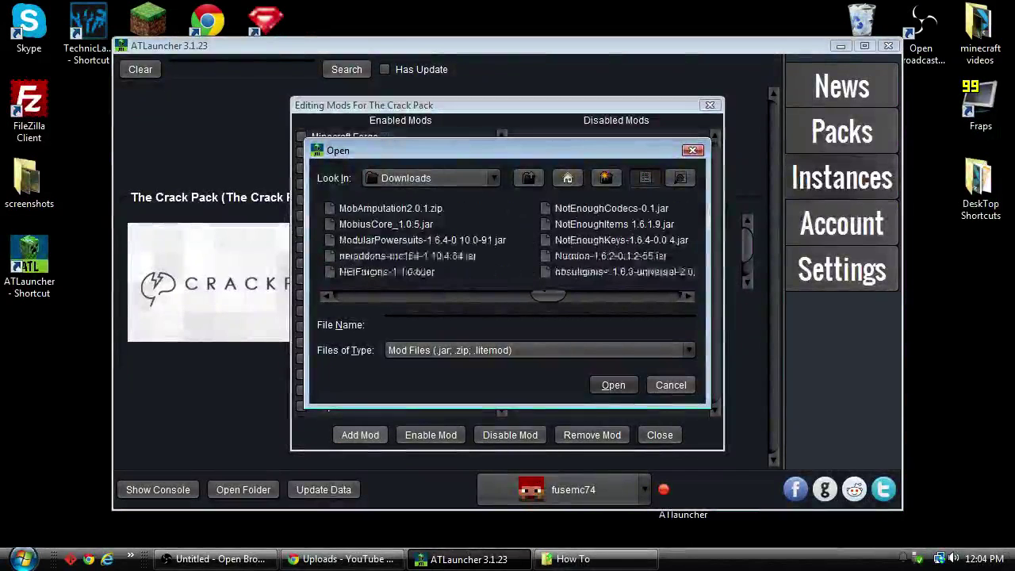
{"action": "scroll", "coordinate": [507, 239], "scroll_direction": "right", "scroll_amount": 2}
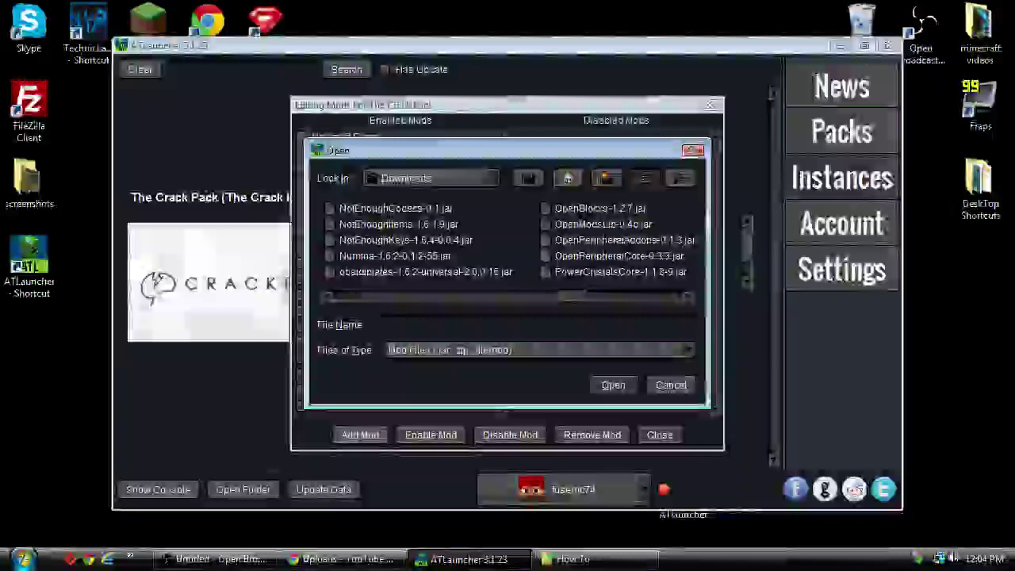
{"action": "scroll", "coordinate": [507, 240], "scroll_direction": "right", "scroll_amount": 2}
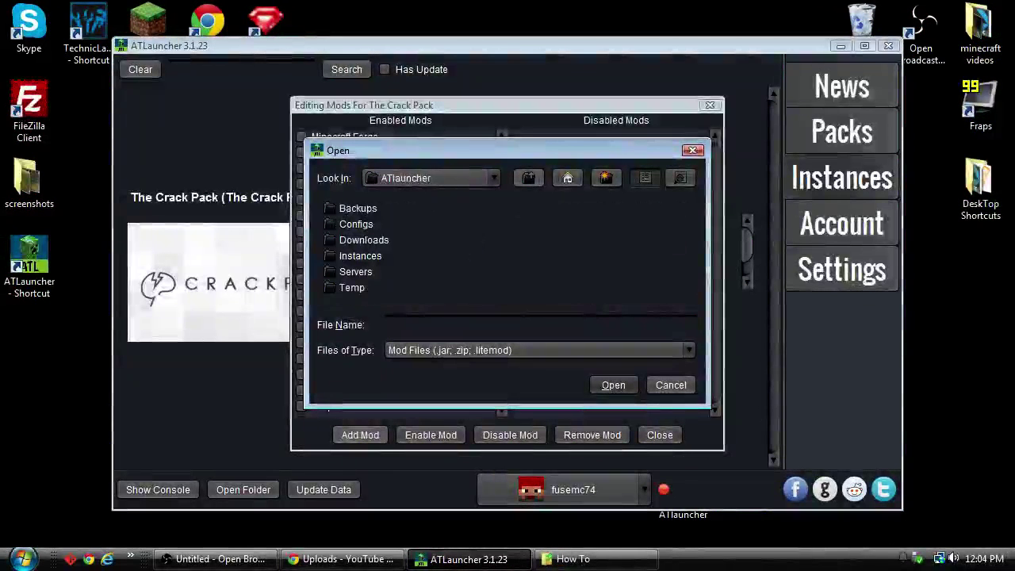
{"action": "left_click", "coordinate": [528, 177]}
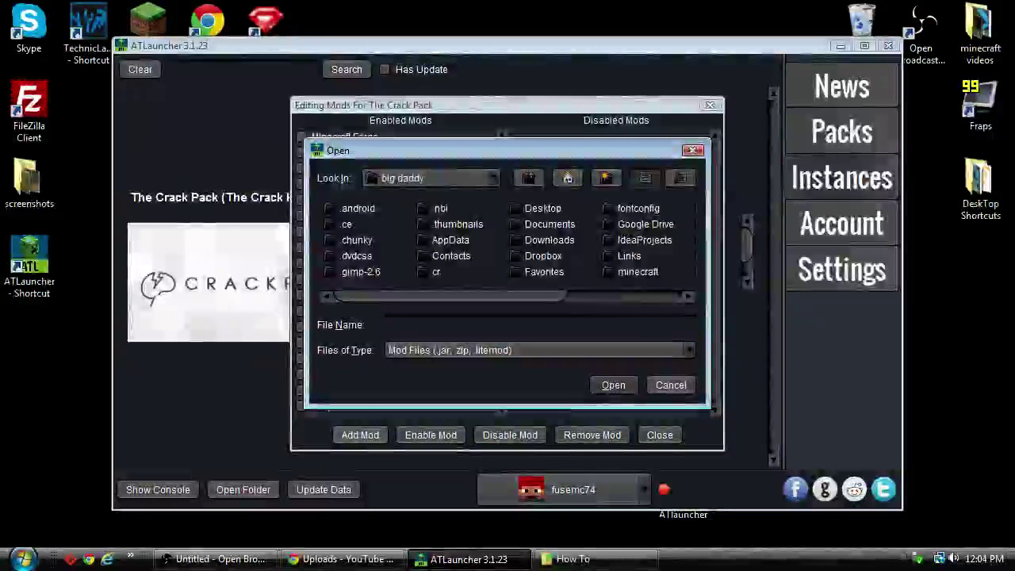
{"action": "left_click", "coordinate": [547, 239]}
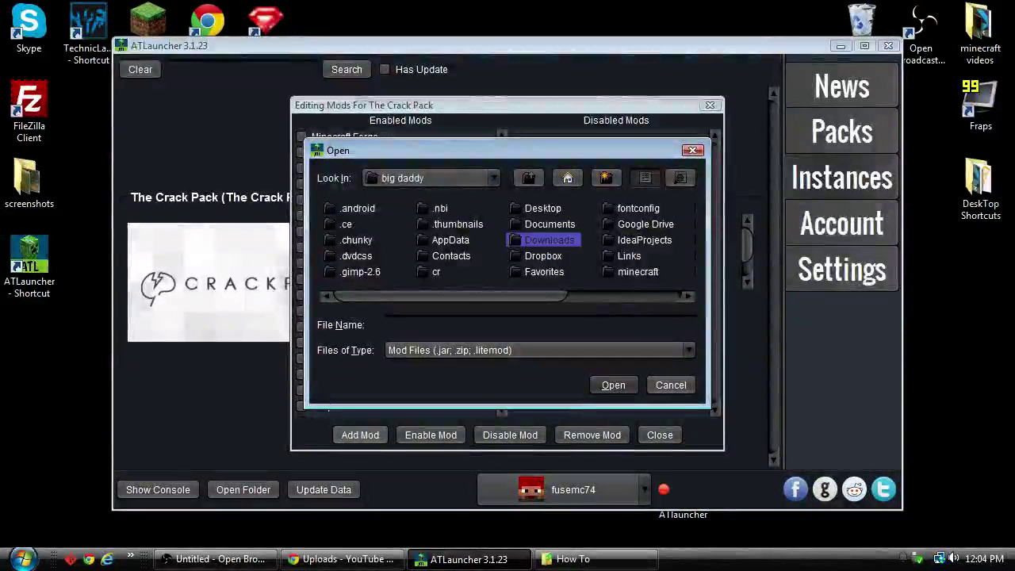
{"action": "key", "text": "Return"}
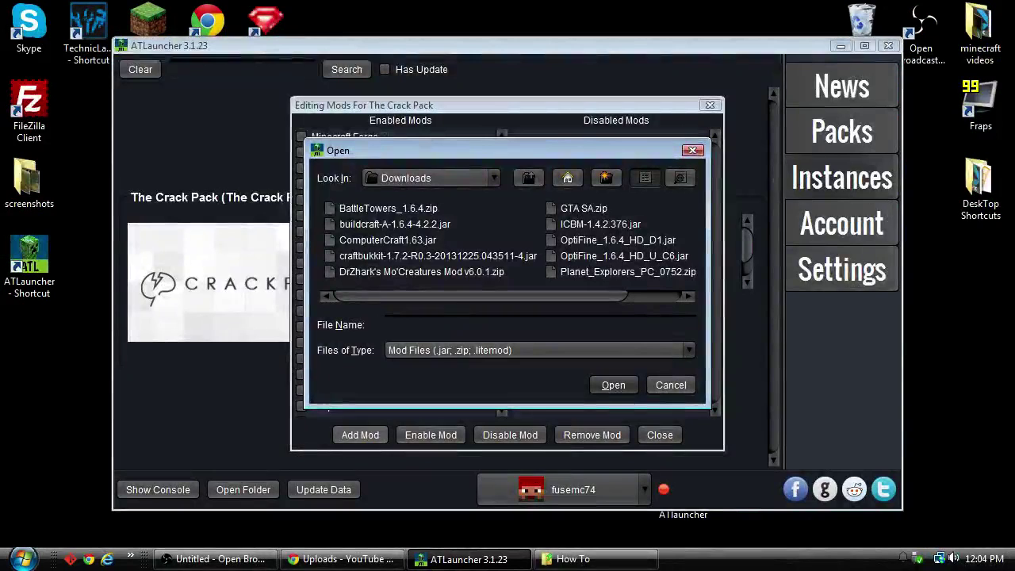
{"action": "left_click", "coordinate": [618, 240]}
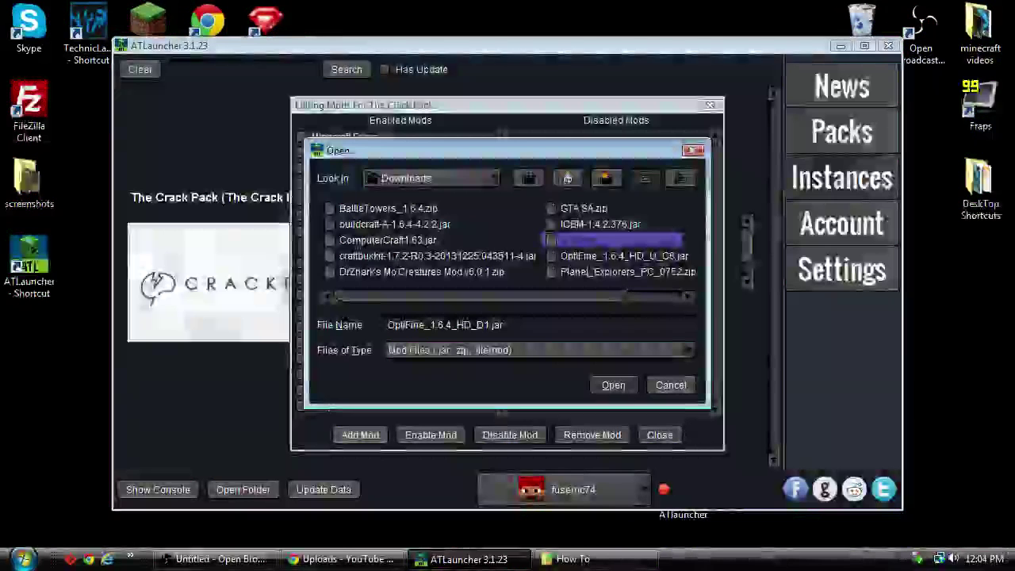
{"action": "left_click", "coordinate": [613, 385]}
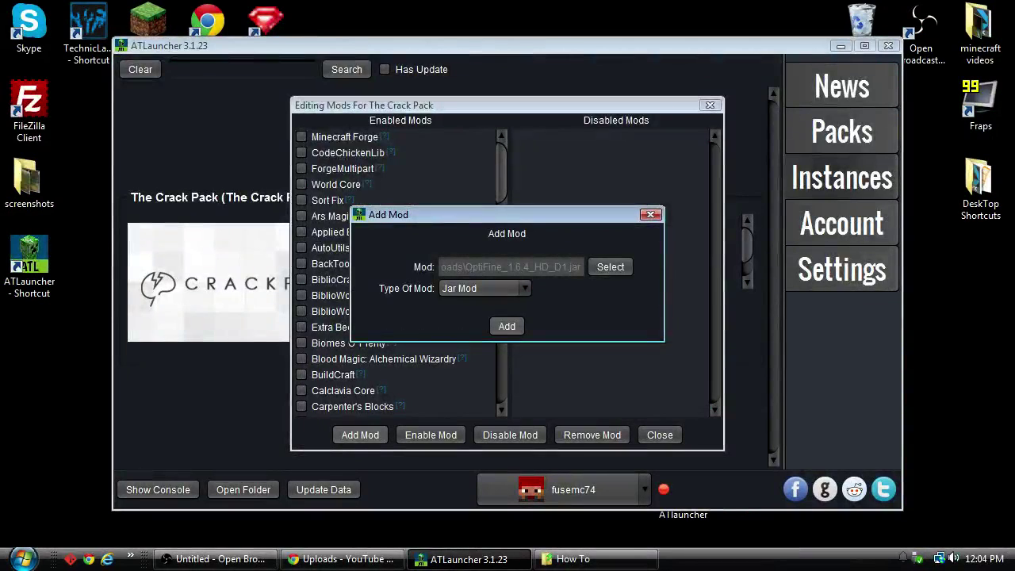
Add the OptiFine jar, enable it with the other mods, and close the mod editor
{"action": "key", "text": "Return"}
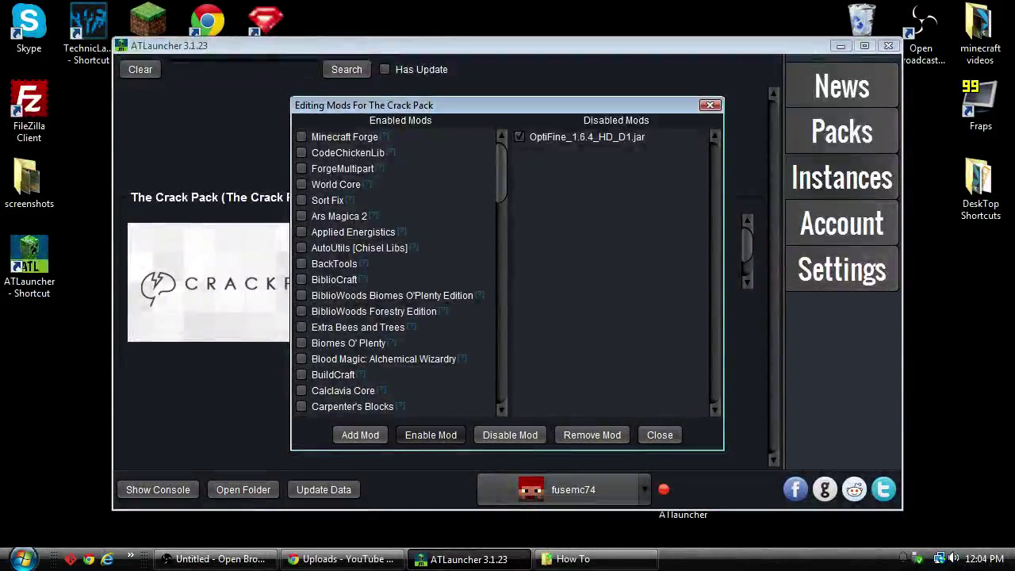
{"action": "left_click", "coordinate": [430, 434]}
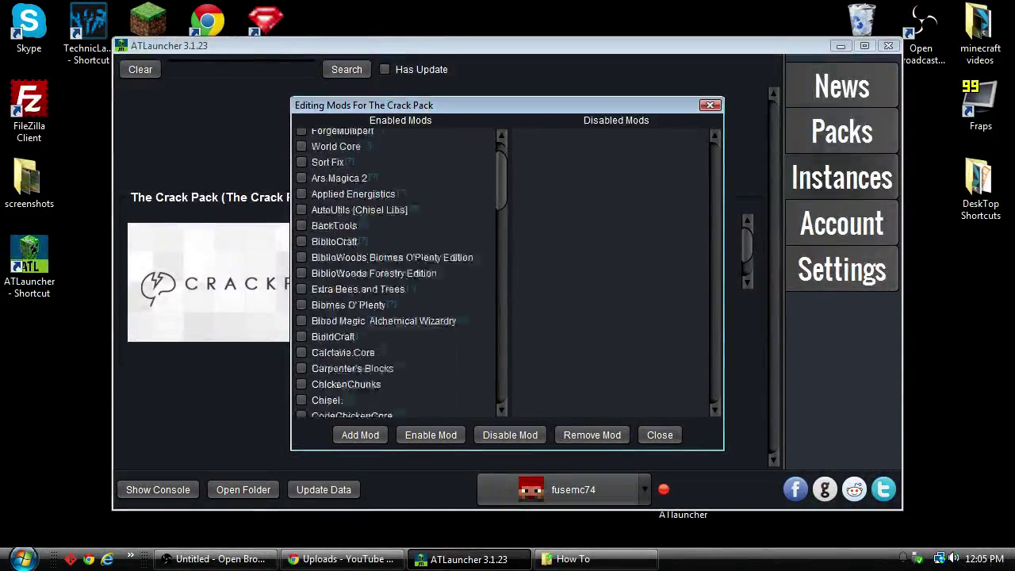
{"action": "scroll", "coordinate": [400, 270], "scroll_direction": "down", "scroll_amount": 10}
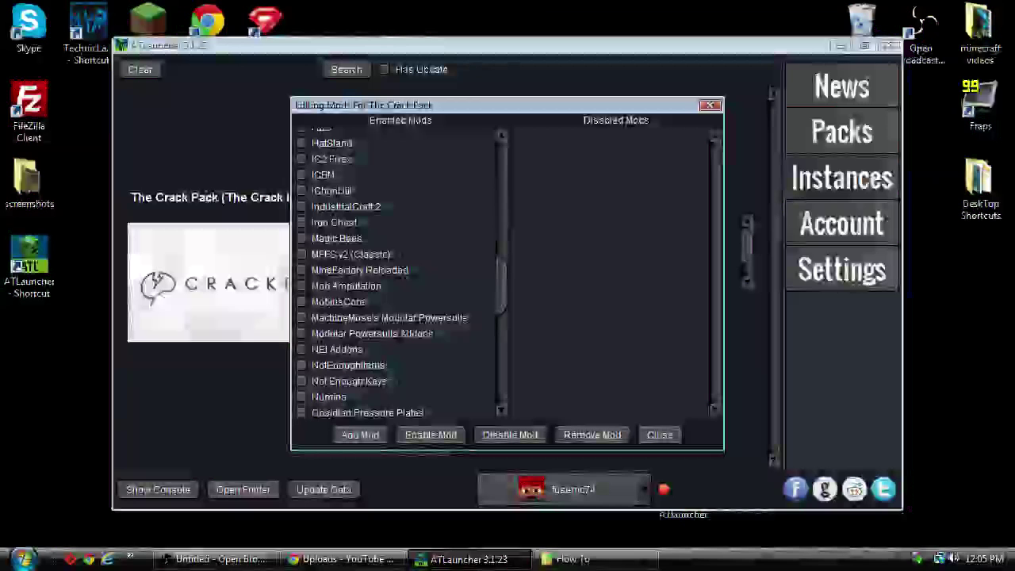
{"action": "scroll", "coordinate": [381, 273], "scroll_direction": "down", "scroll_amount": 3}
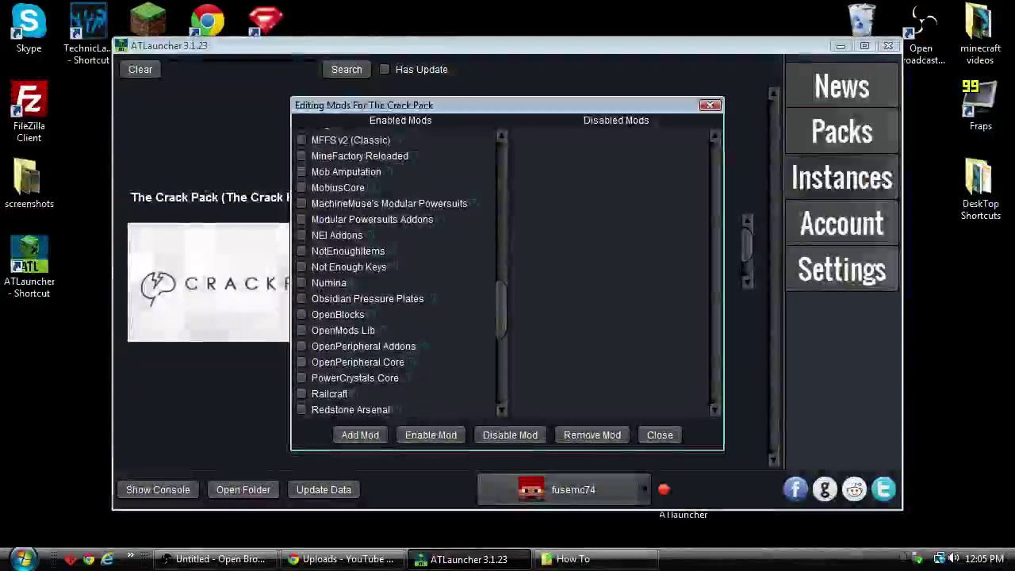
{"action": "scroll", "coordinate": [400, 270], "scroll_direction": "down", "scroll_amount": 8}
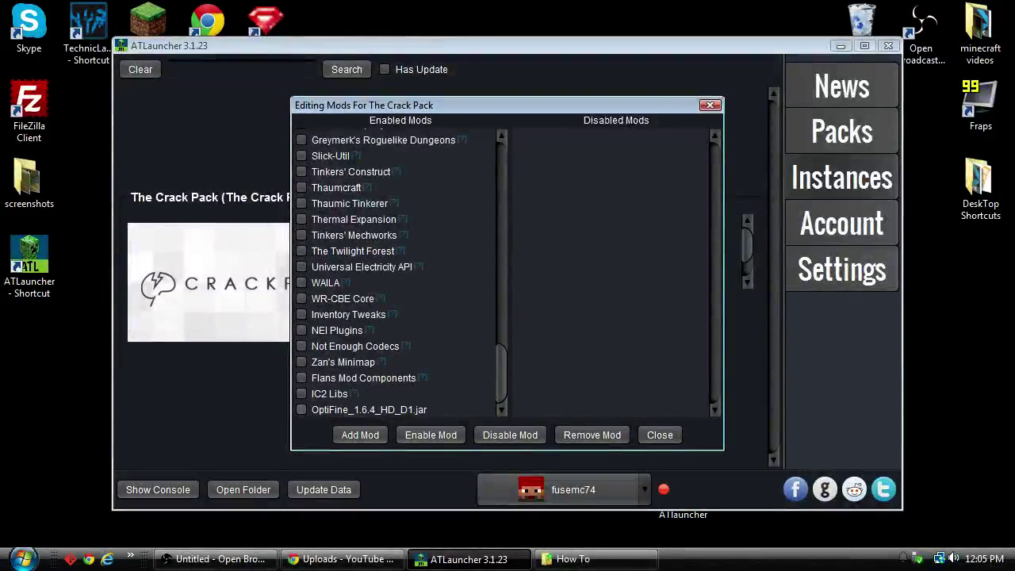
{"action": "left_click", "coordinate": [659, 434]}
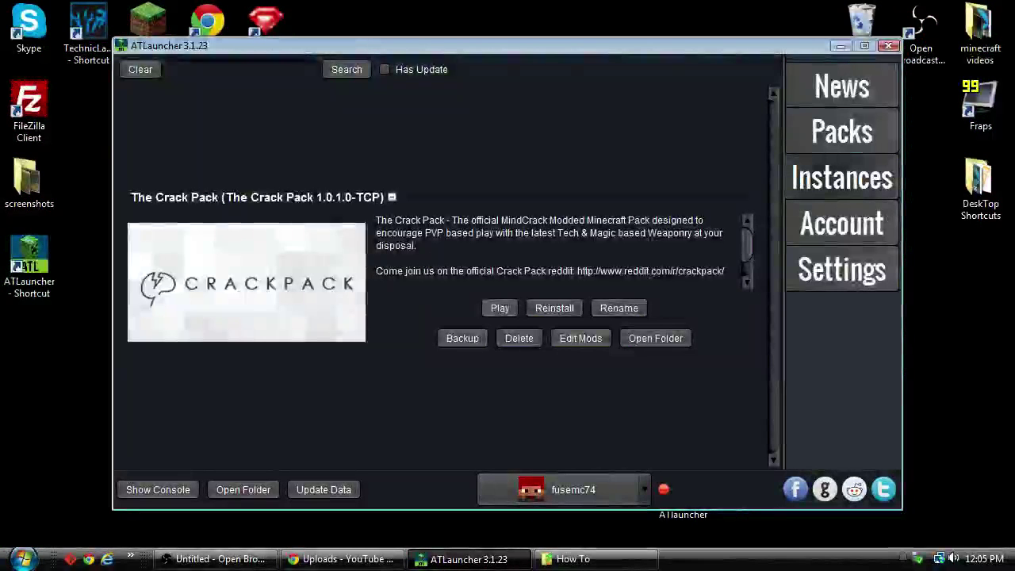
Start The Crack Pack with Play so Minecraft 1.6.4 loads
{"action": "left_click", "coordinate": [499, 308]}
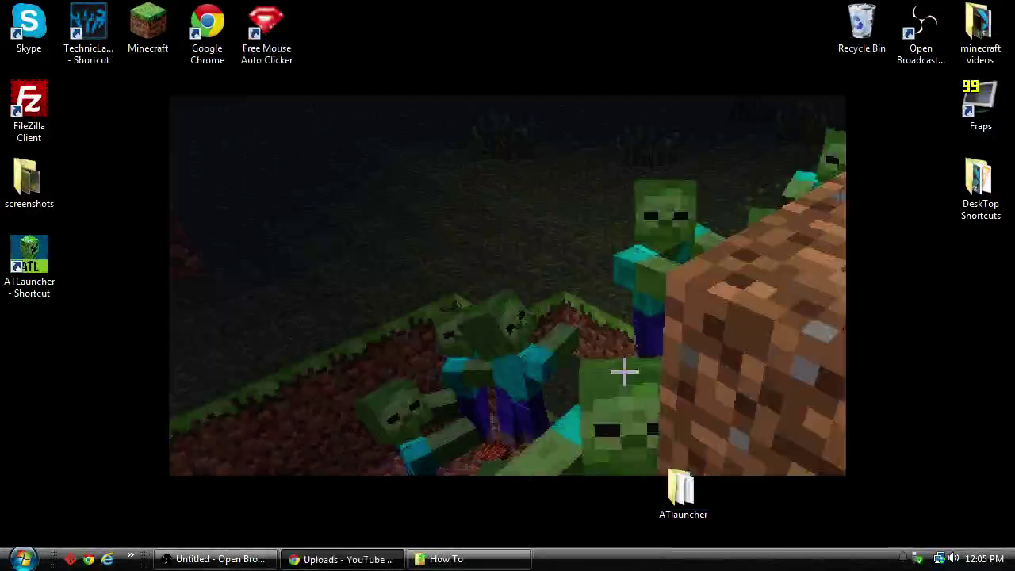